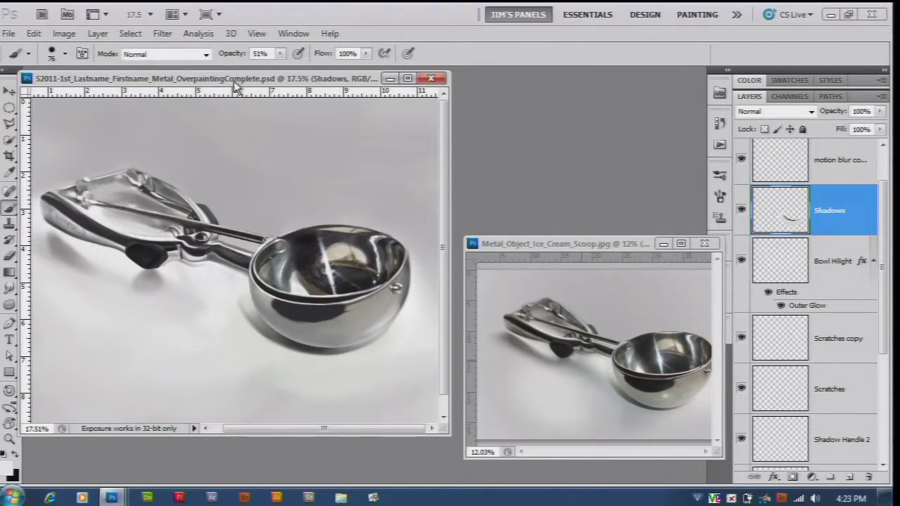
Scroll the Layers panel down and select the Overpainting layer
drag(887, 295, 887, 393)
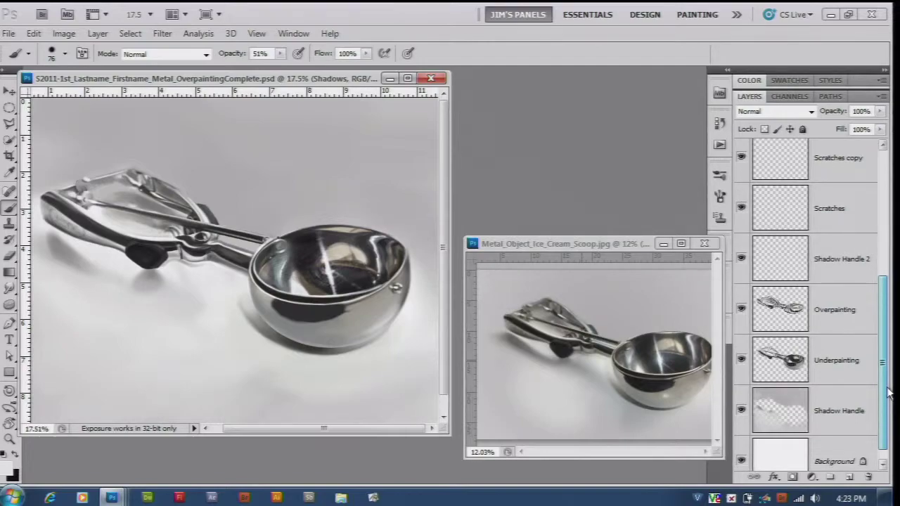
click(828, 317)
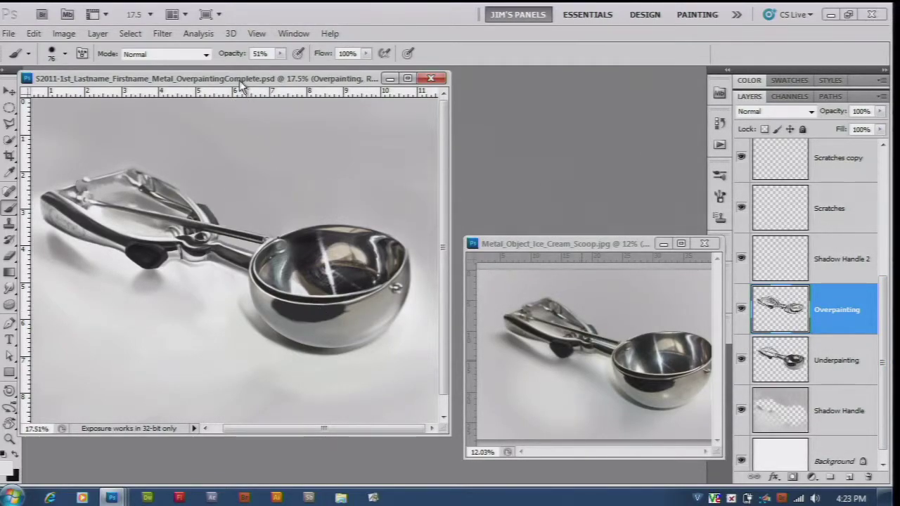
Zoom in, sample the rim's dark tone, deepen the shadow band under the bowl rim, then shrink the brush
scroll(324, 229, up, 1)
scroll(324, 253, up, 1)
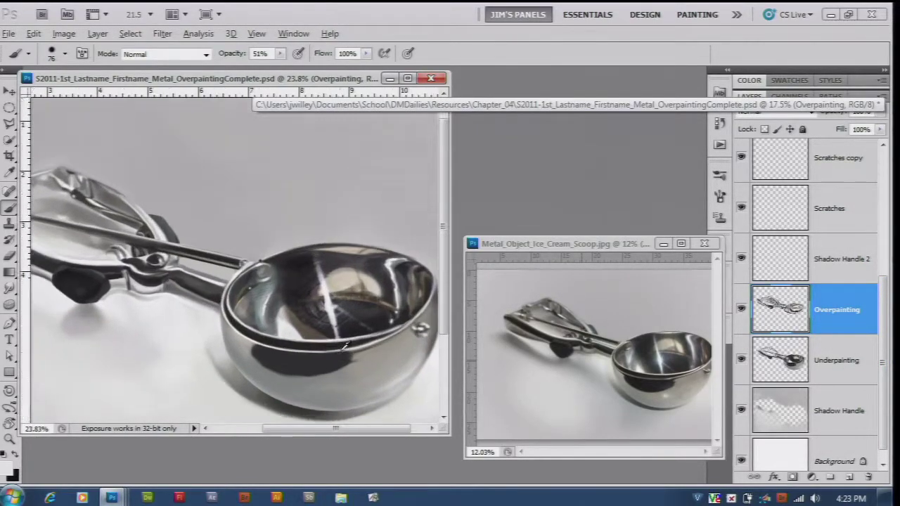
scroll(325, 274, up, 1)
scroll(324, 295, up, 1)
scroll(324, 296, up, 1)
scroll(303, 299, up, 1)
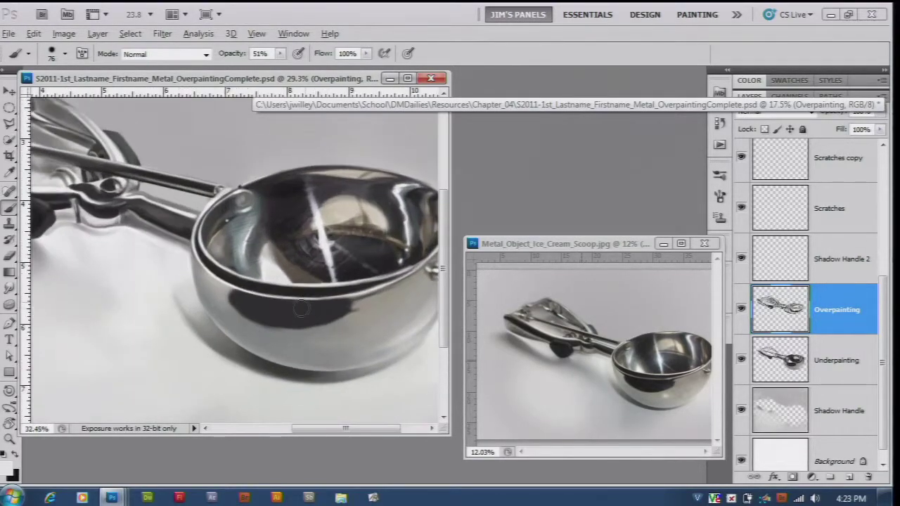
scroll(272, 297, up, 1)
alt+click(272, 283)
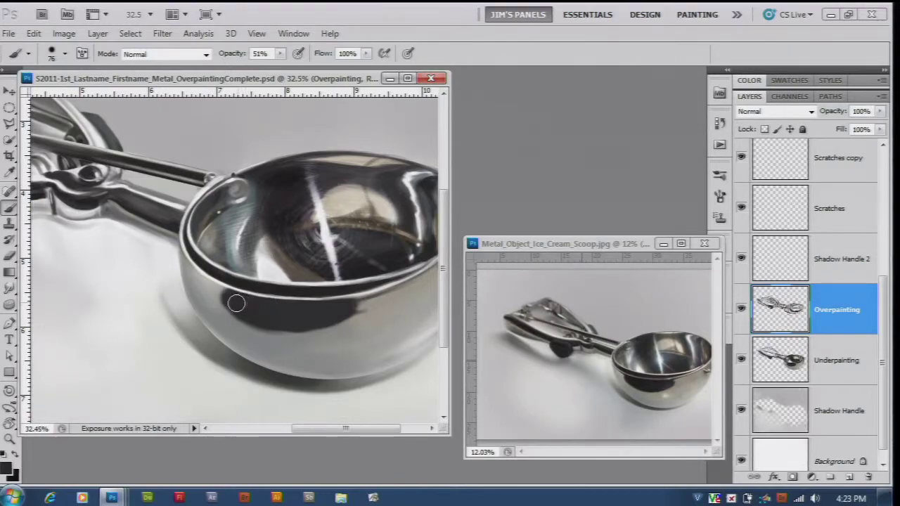
mouse_move(244, 304)
mouse_down()
mouse_move(281, 311)
mouse_move(253, 316)
mouse_move(321, 317)
mouse_move(247, 313)
mouse_move(313, 322)
mouse_up()
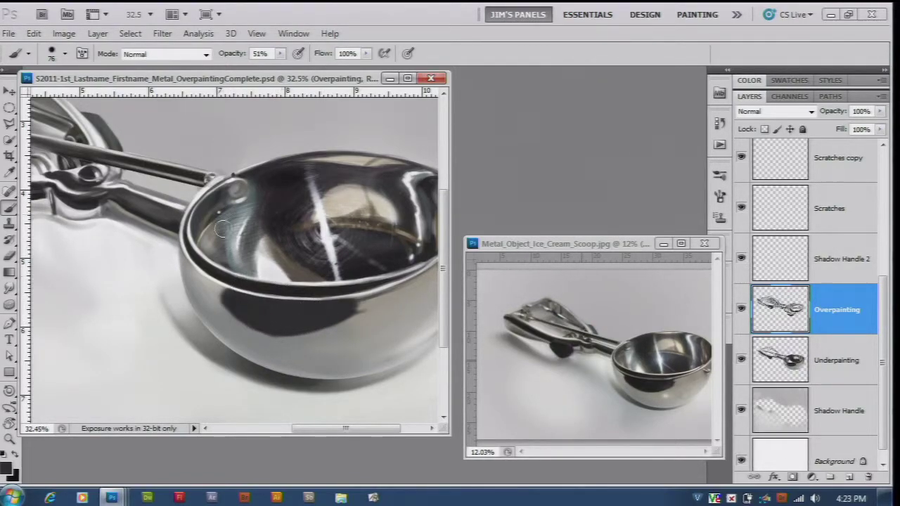
click(64, 53)
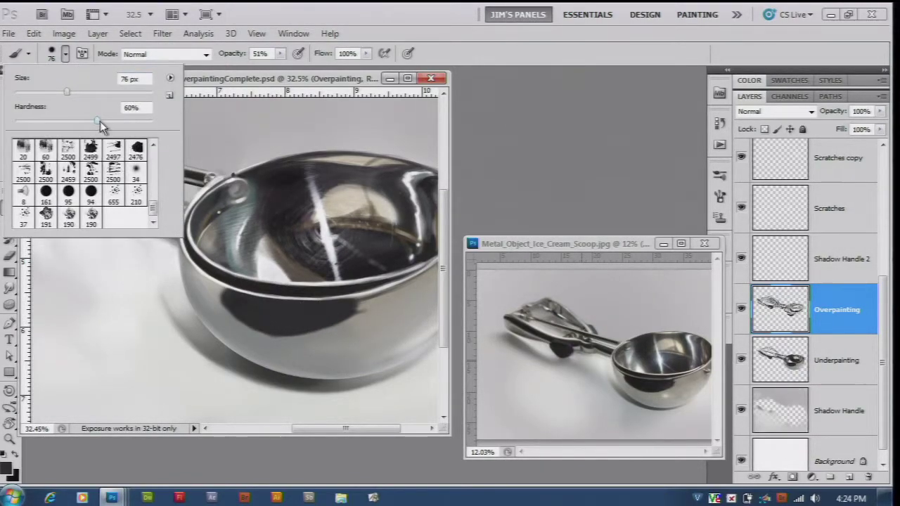
key(Escape)
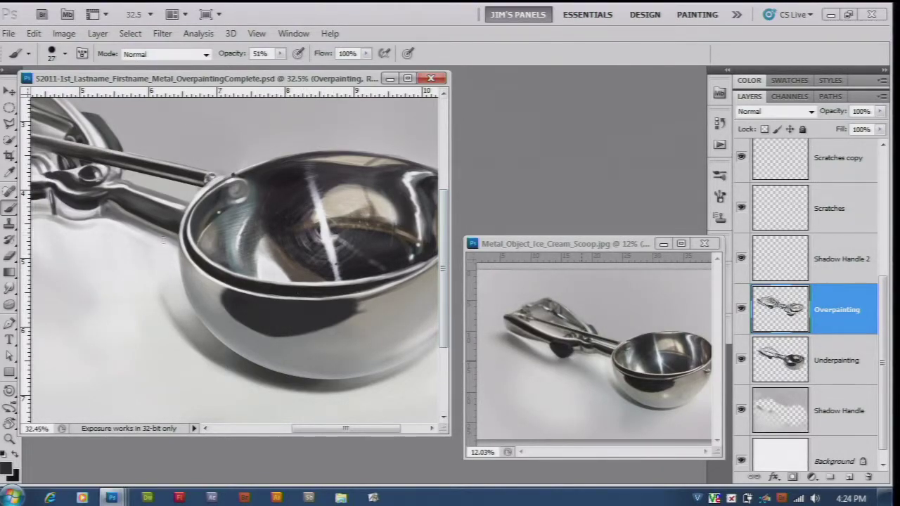
Switch to the Burn tool and darken the bowl's underside below the rim
click(9, 304)
click(44, 327)
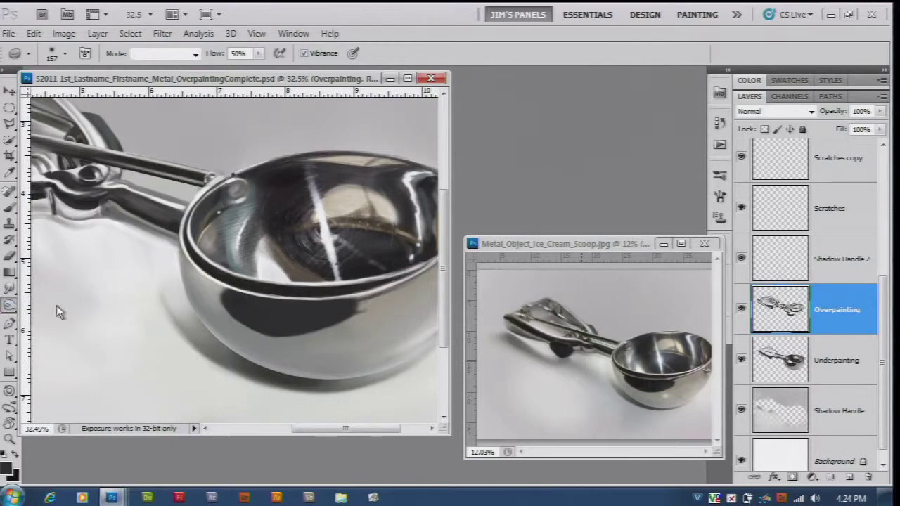
key(shift+o)
drag(292, 303, 232, 300)
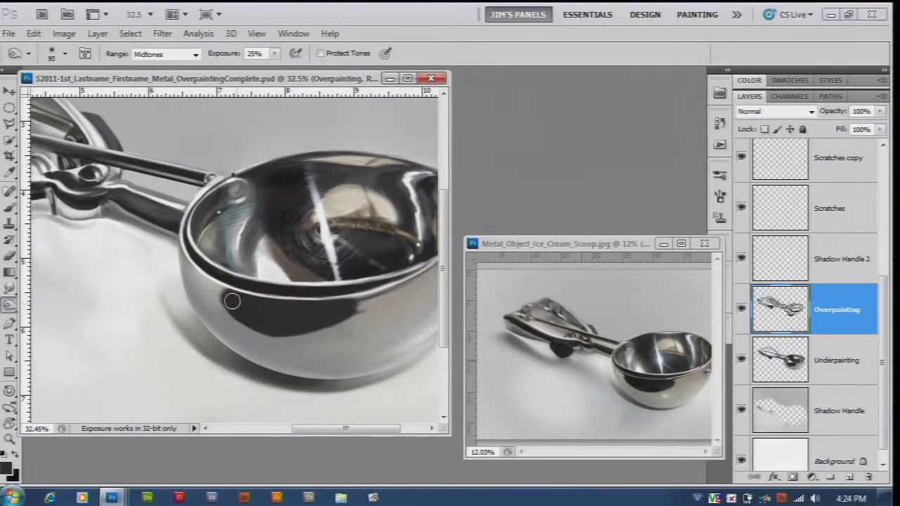
Limit the burn to the Shadows range and shrink the burn brush to 67 px
click(183, 54)
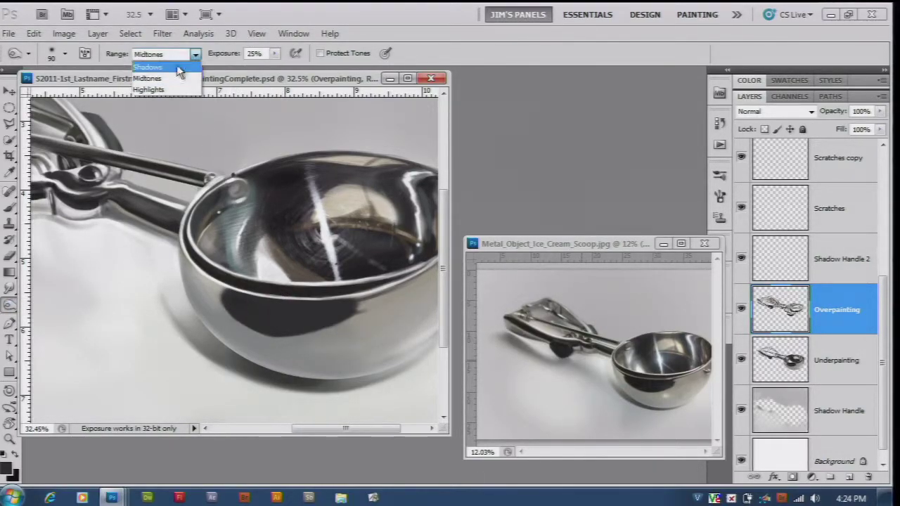
click(170, 69)
click(65, 54)
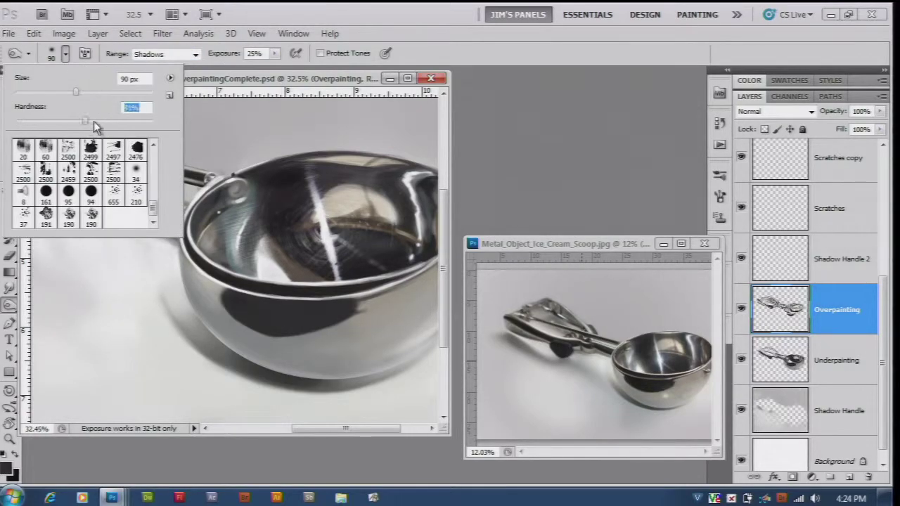
drag(76, 92, 68, 92)
key(Return)
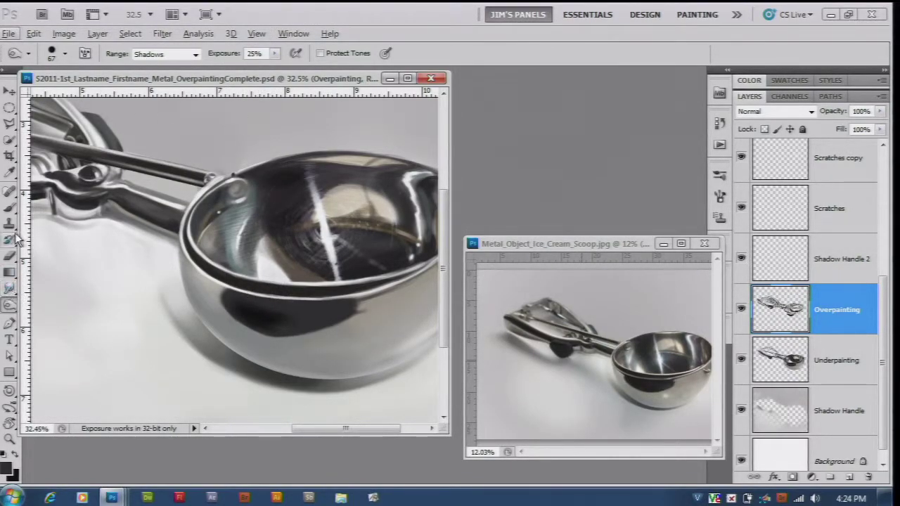
click(9, 207)
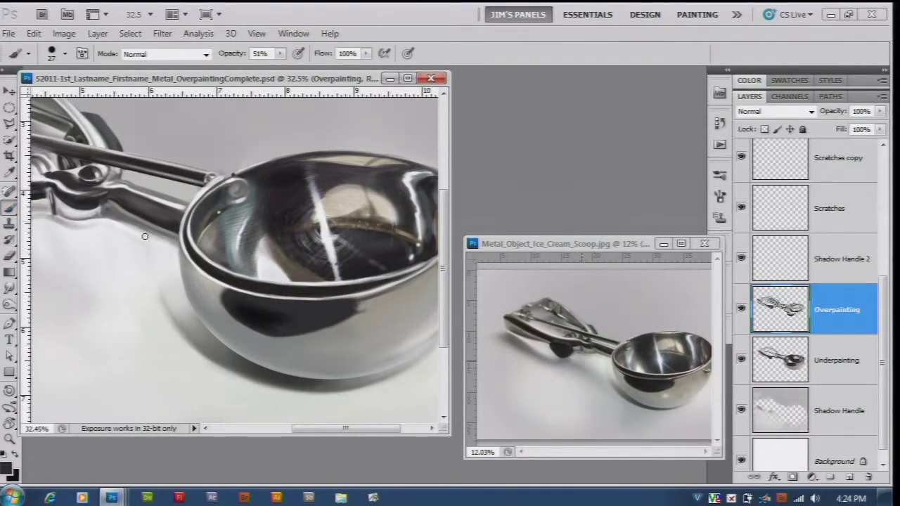
Resize the brush to about 63 px and paint over the bowl's dark shadow area
alt+right_click(289, 320)
alt+right_click(286, 318)
drag(281, 312, 256, 321)
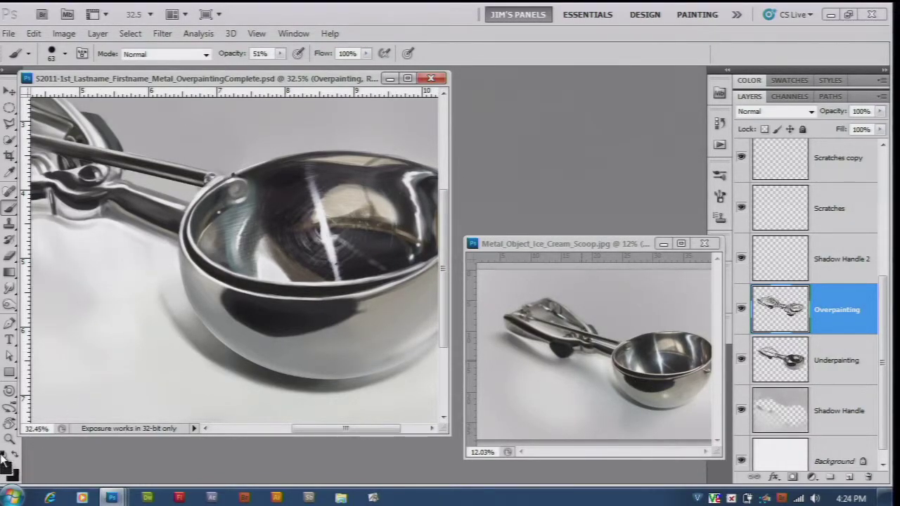
Switch to white and a 0%-hardness brush of 22-28 px for the lower-bowl highlight
key(x)
key(bracketleft)
key(bracketleft)
key(bracketleft)
click(64, 53)
drag(61, 89, 67, 90)
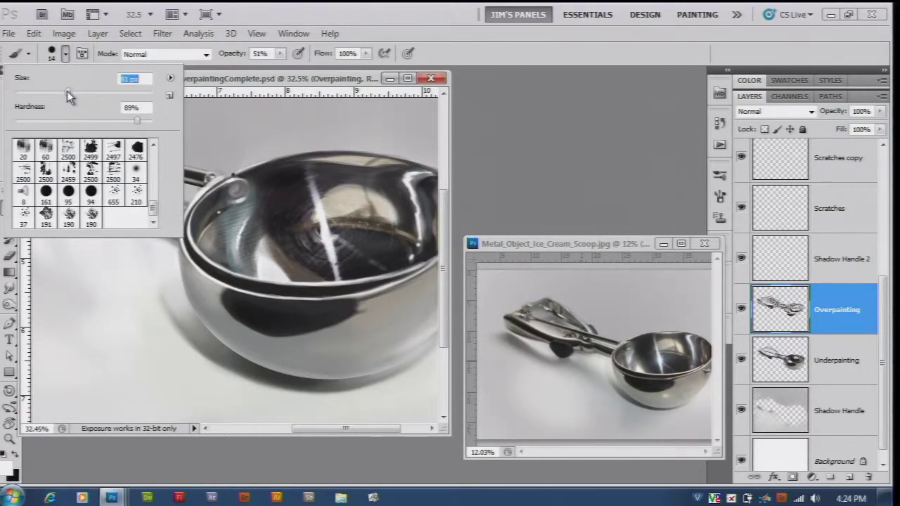
drag(76, 122, 16, 124)
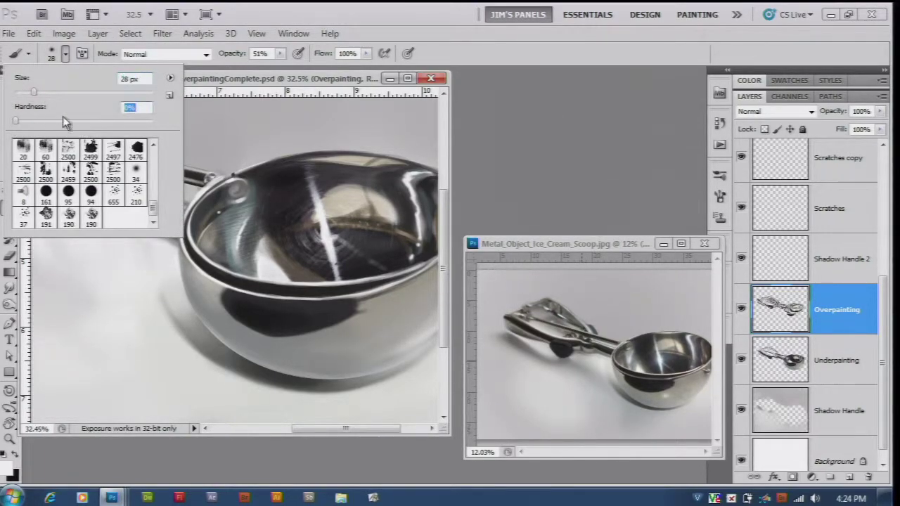
click(346, 345)
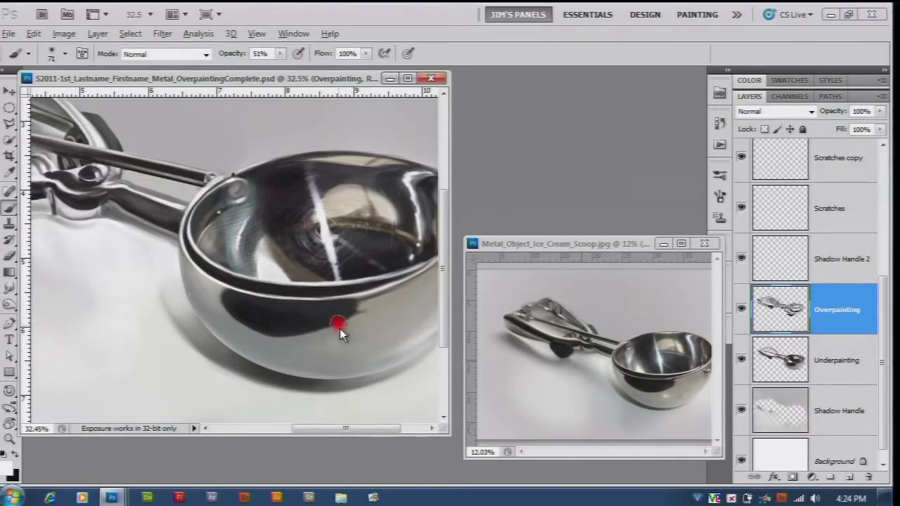
key(bracketleft)
key(bracketleft)
key(bracketleft)
key(bracketright)
key(bracketright)
Choose a warm tan foreground colour in the Color Picker
scroll(329, 341, down, 2)
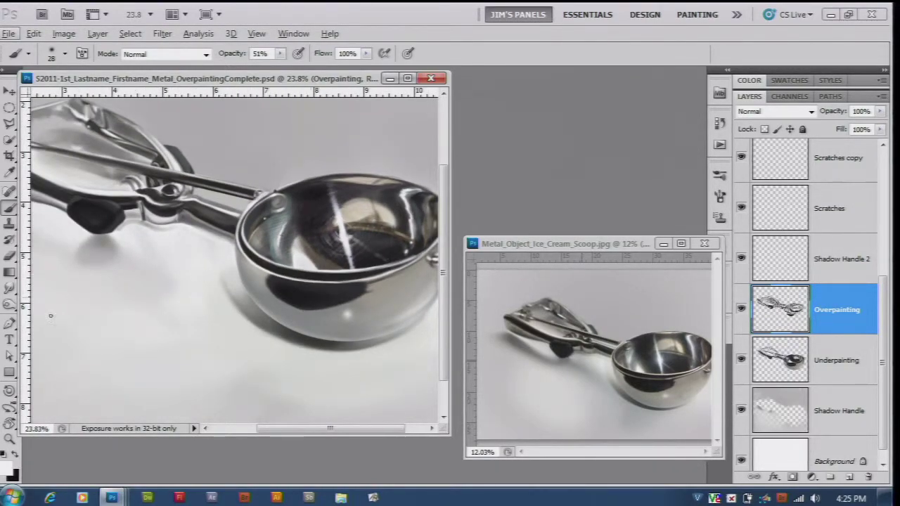
click(8, 468)
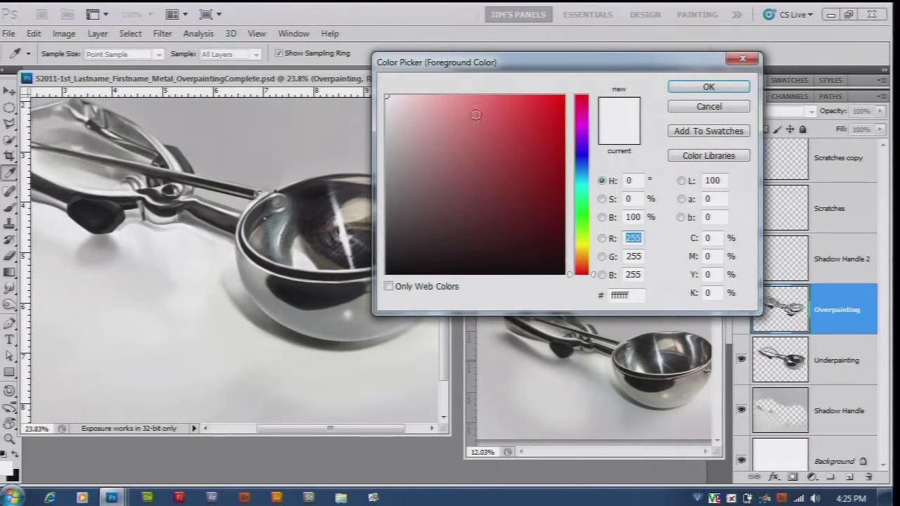
mouse_move(476, 115)
mouse_down()
mouse_move(454, 120)
mouse_move(440, 105)
mouse_up()
drag(581, 272, 581, 258)
drag(490, 109, 499, 101)
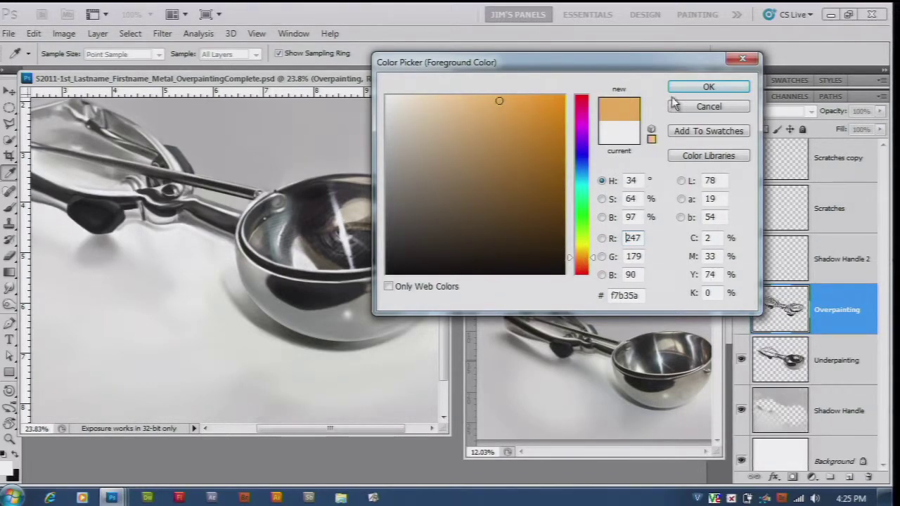
click(708, 86)
Set the Brush to 16% opacity in Color blend mode
key(b)
click(280, 54)
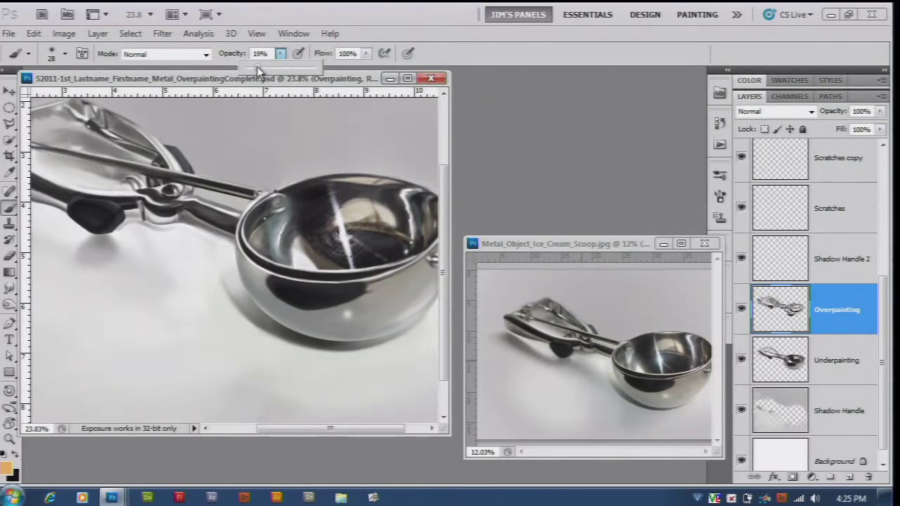
click(190, 55)
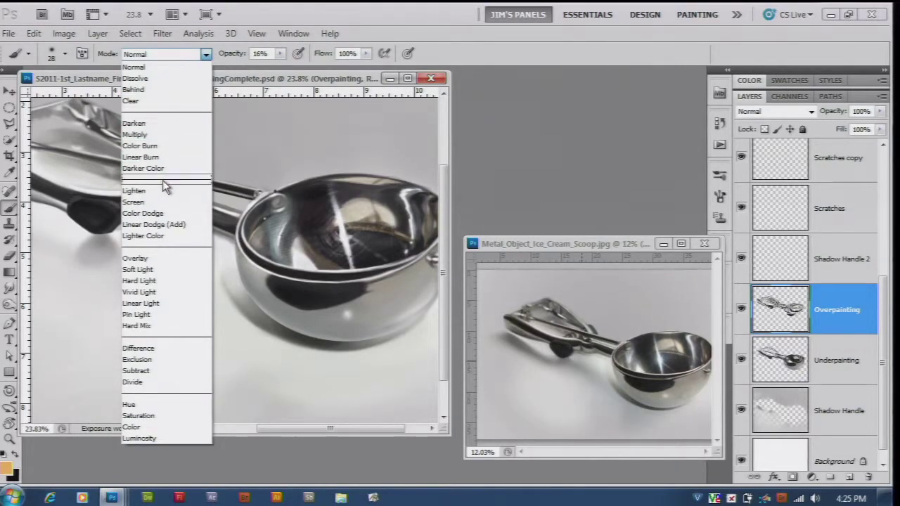
click(162, 427)
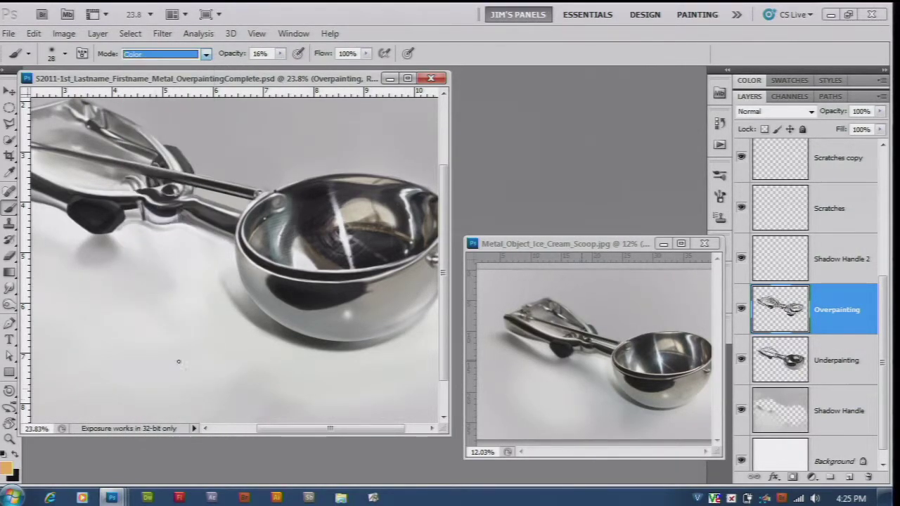
click(362, 344)
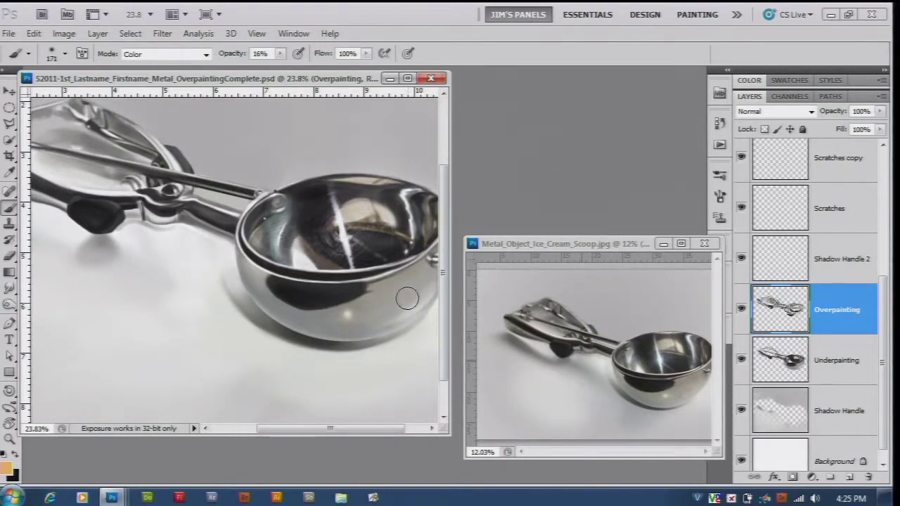
Move the view onto the scoop bowl and shrink the brush to 6 px
drag(408, 326, 393, 326)
scroll(393, 296, up, 3)
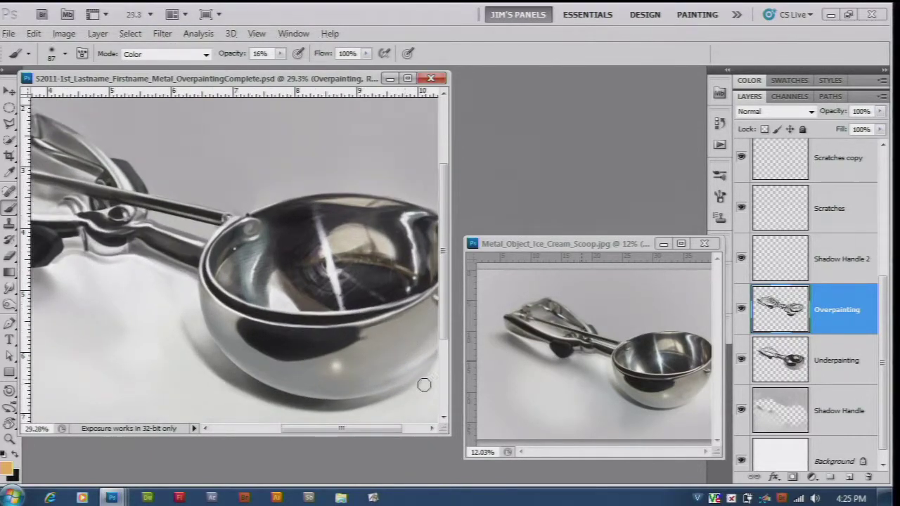
drag(361, 365, 318, 304)
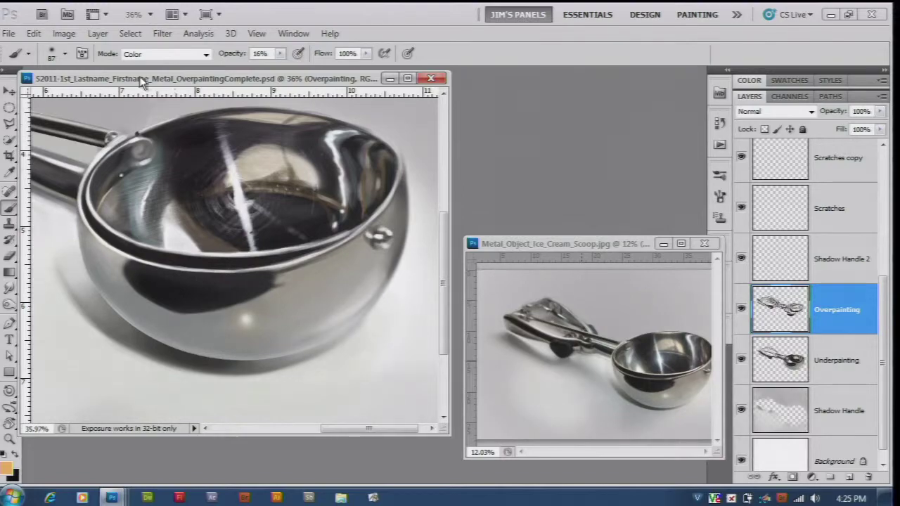
click(65, 55)
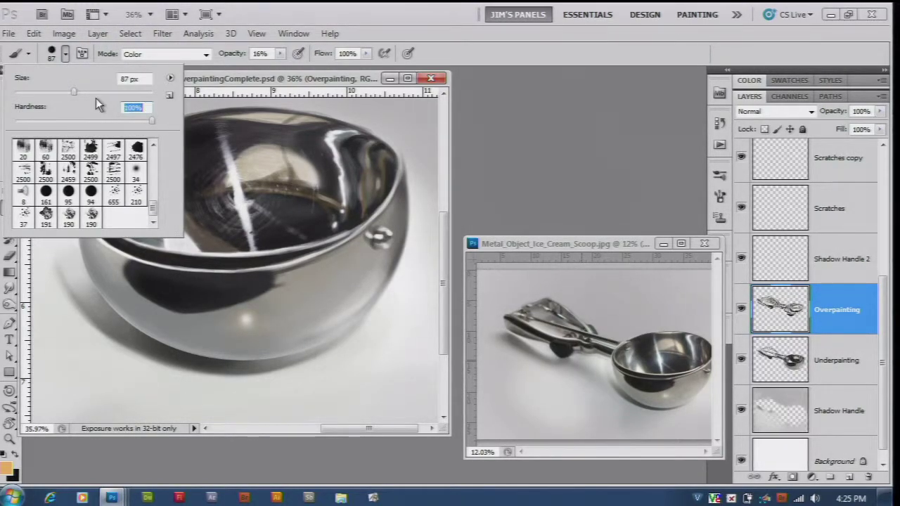
drag(47, 91, 19, 91)
click(314, 306)
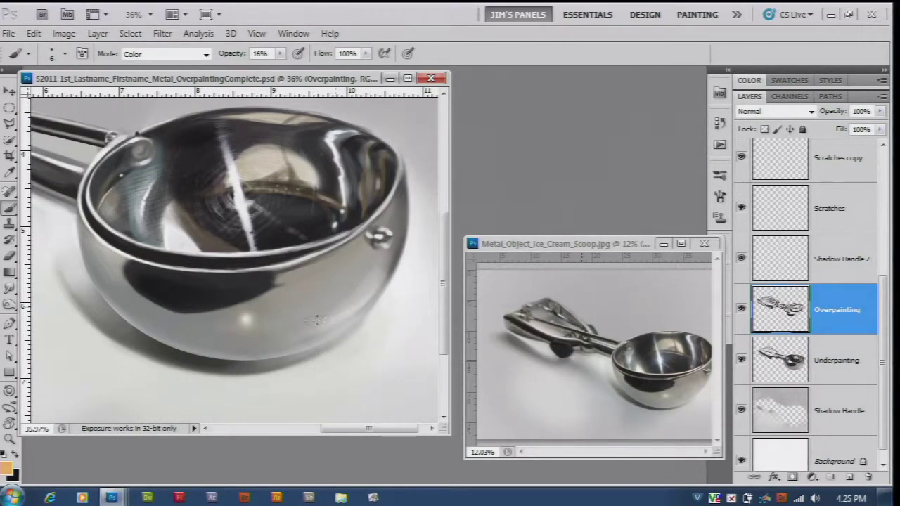
Switch to black, a 17 px brush, and Normal blend mode
key(bracketright)
key(bracketright)
key(bracketright)
key(x)
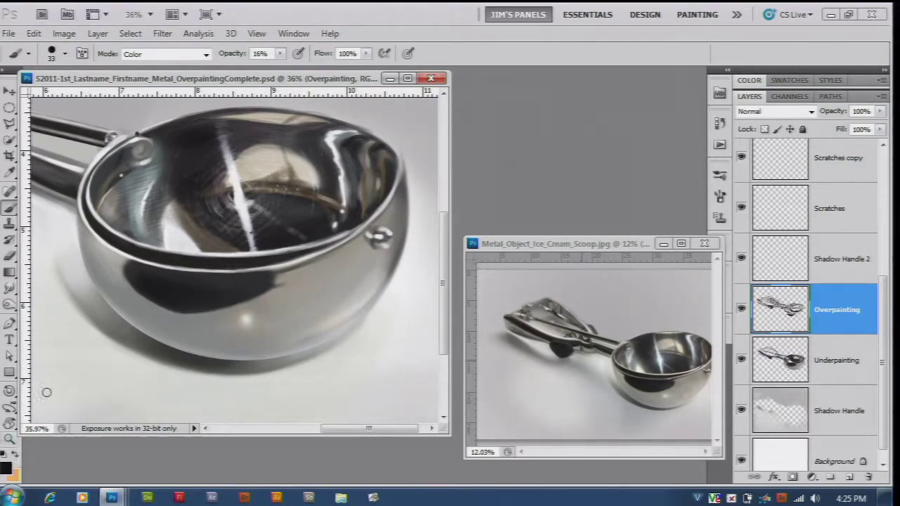
key(bracketleft)
key(bracketleft)
click(200, 54)
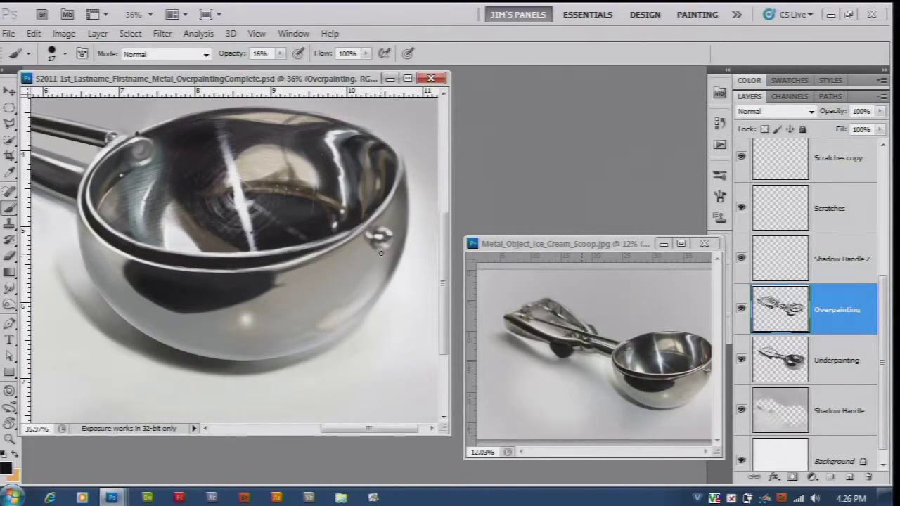
scroll(309, 379, down, 2)
scroll(330, 345, up, 1)
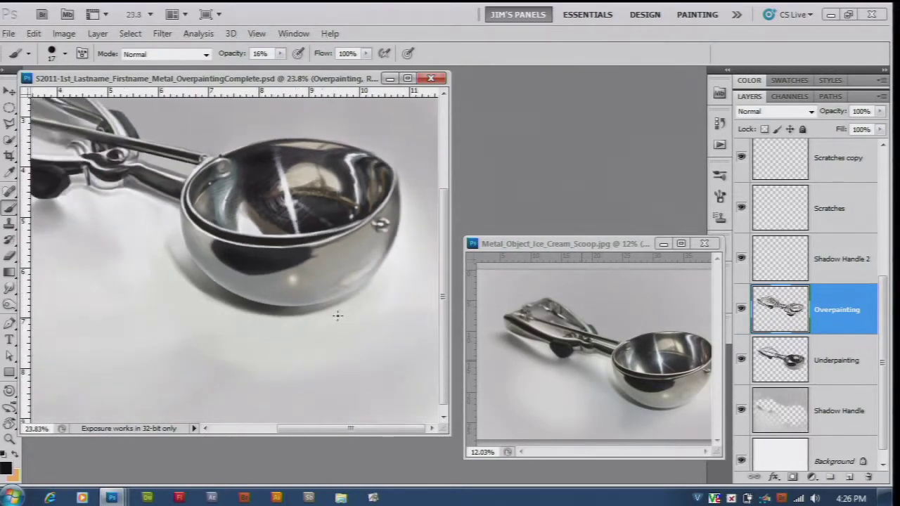
scroll(331, 320, down, 2)
scroll(328, 331, down, 1)
drag(250, 283, 298, 295)
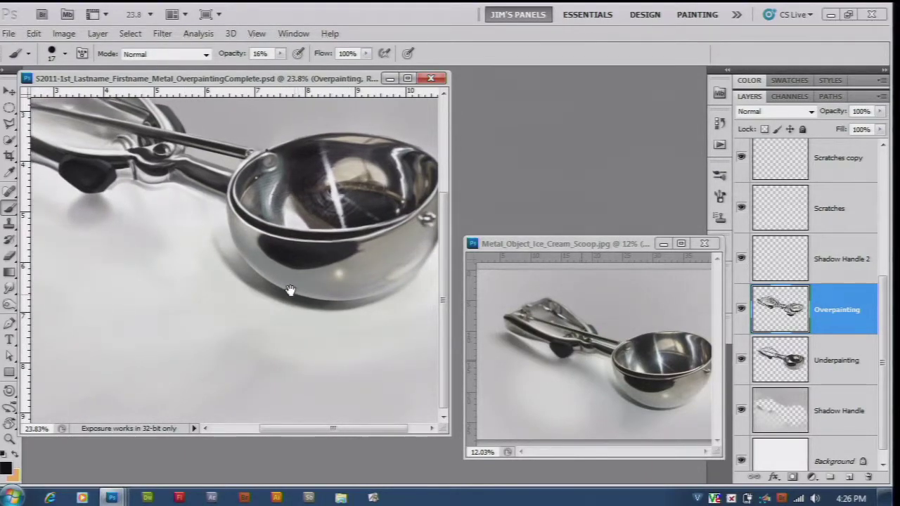
scroll(298, 295, down, 2)
scroll(300, 323, down, 1)
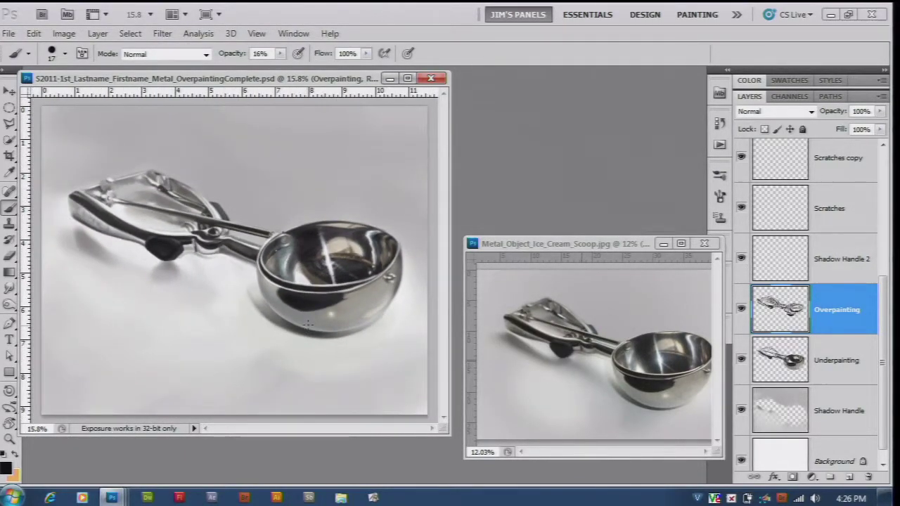
scroll(307, 323, up, 1)
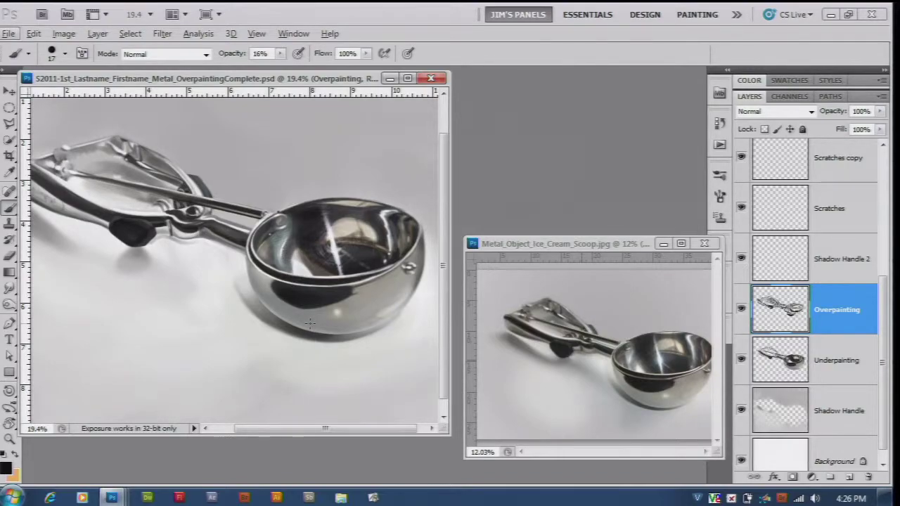
scroll(307, 319, up, 1)
scroll(298, 305, up, 1)
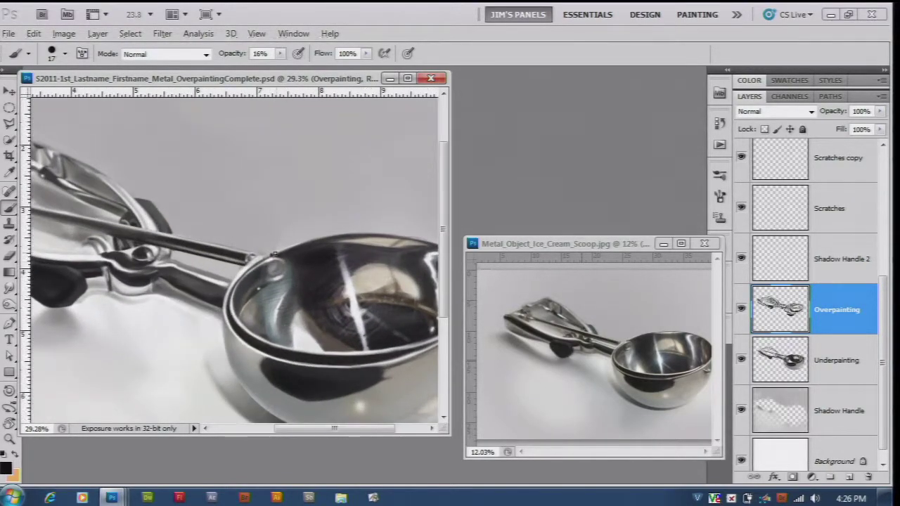
scroll(288, 286, up, 1)
scroll(288, 286, up, 1)
scroll(288, 287, up, 1)
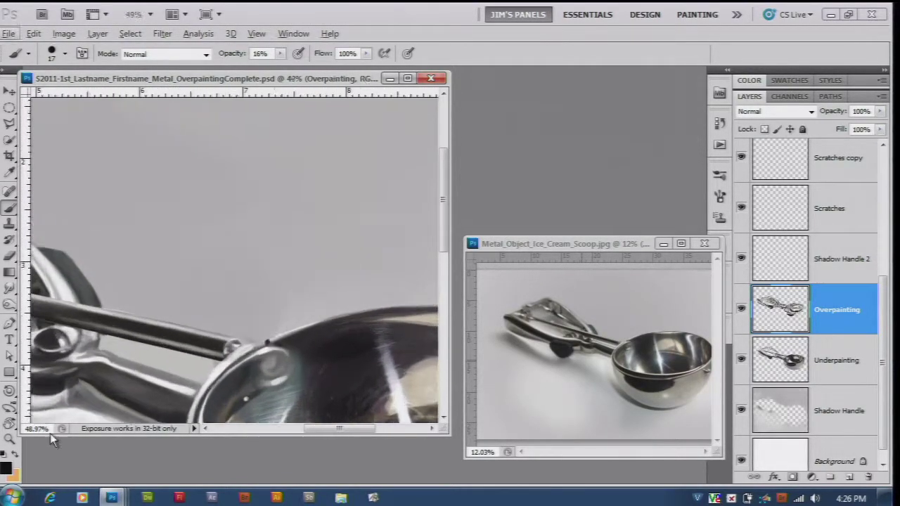
Restore the tan colour in Color blend mode and tint the scoop rim faintly
click(15, 454)
click(206, 54)
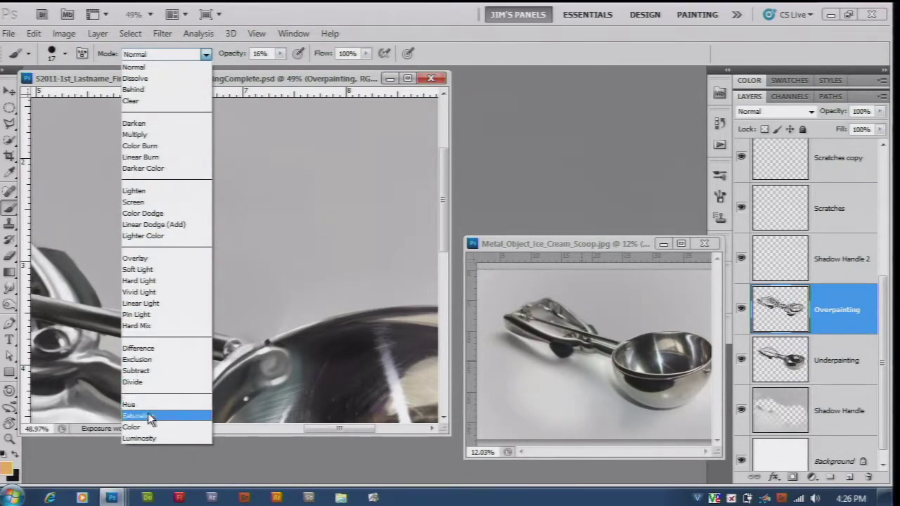
click(266, 361)
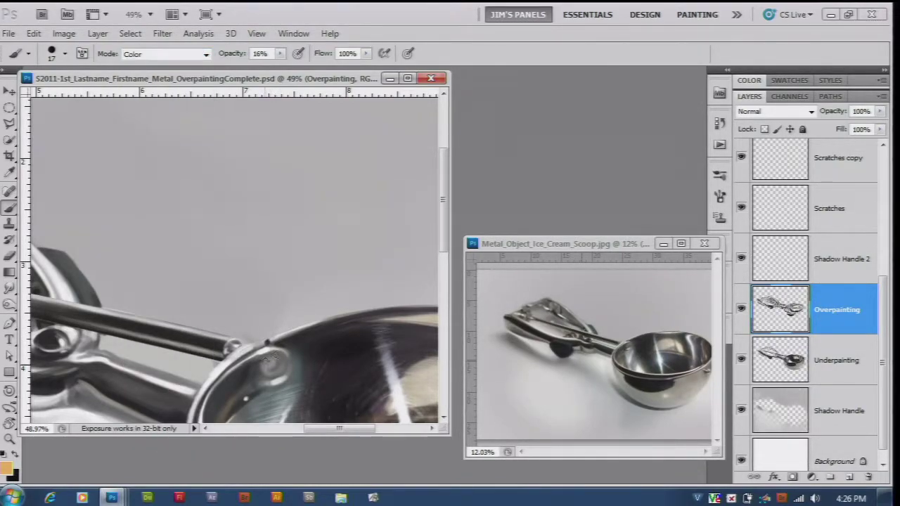
drag(263, 363, 274, 363)
Zoom out and enlarge the document window to show the whole scoop
scroll(279, 377, down, 1)
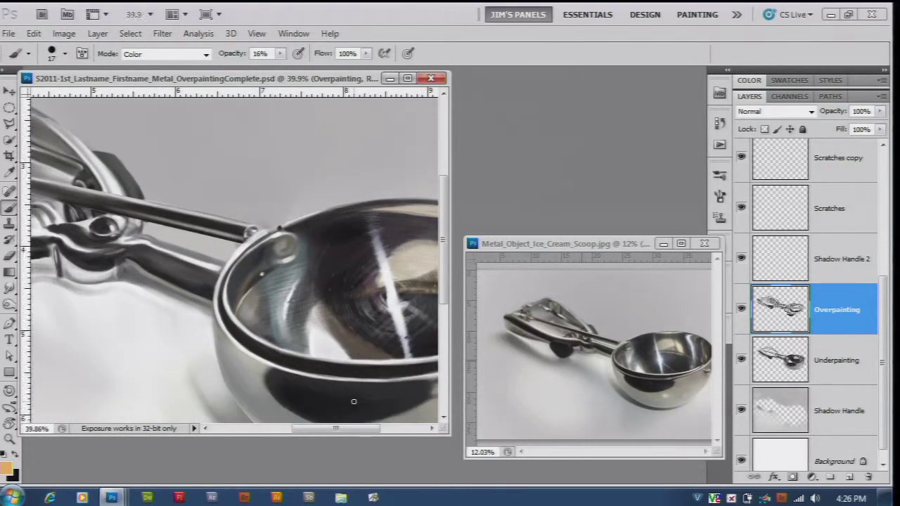
scroll(352, 268, down, 2)
scroll(353, 267, down, 1)
scroll(352, 268, down, 1)
scroll(380, 246, down, 1)
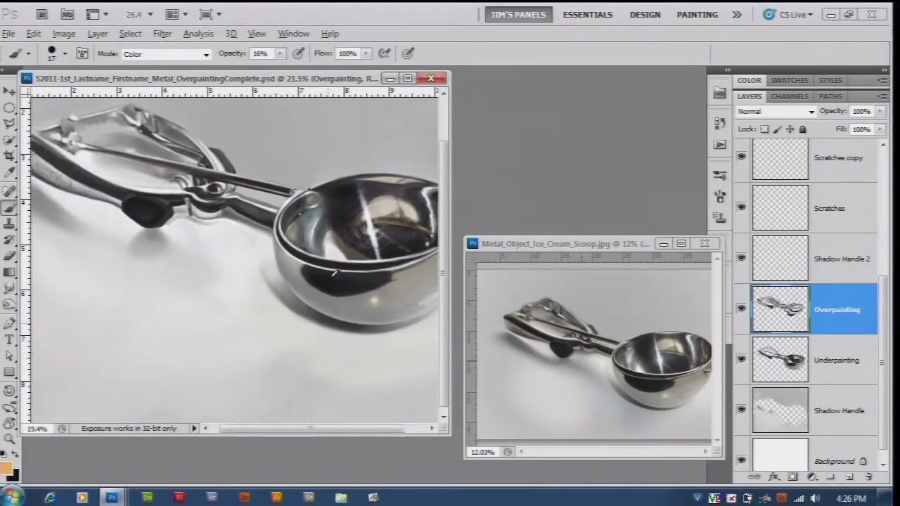
scroll(415, 228, down, 1)
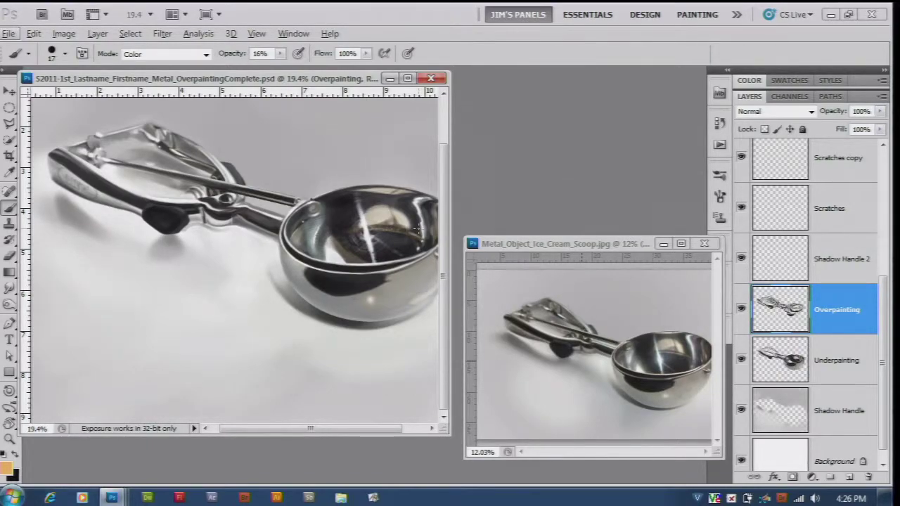
drag(448, 434, 589, 461)
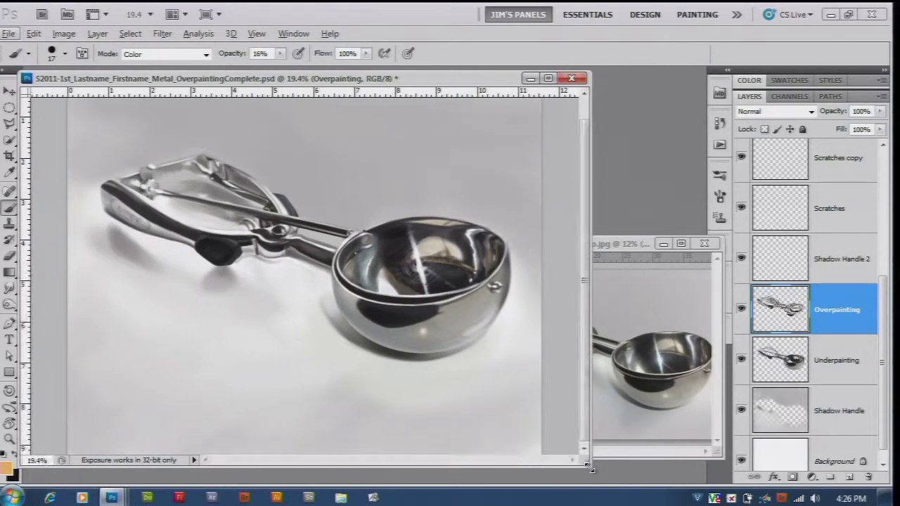